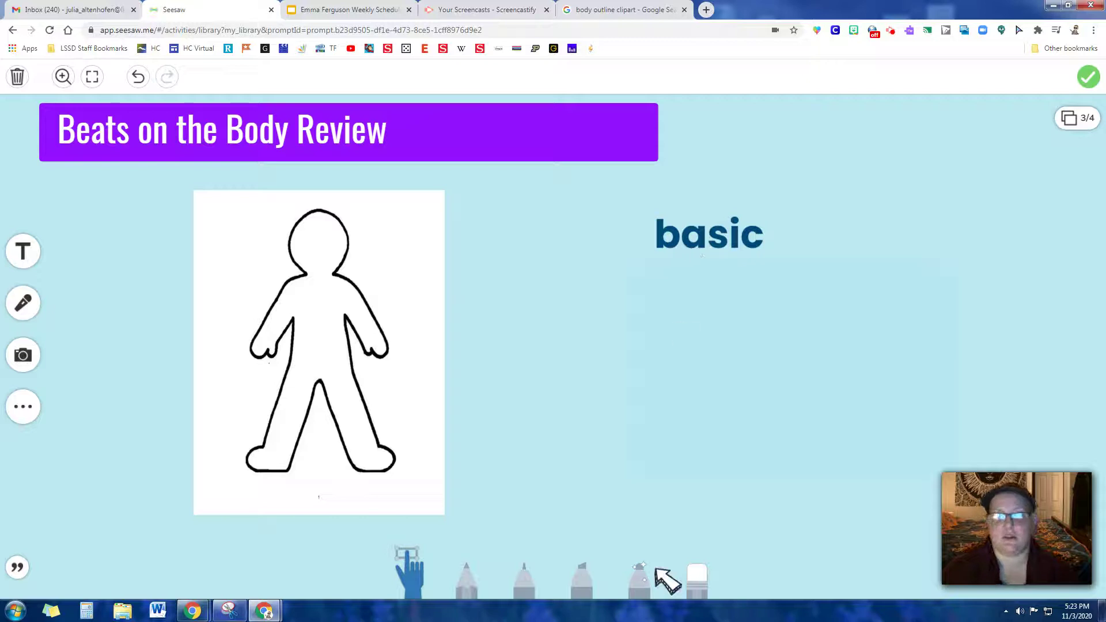
Dot the a and i in 'basic' and two arm beats in yellow.
click(582, 579)
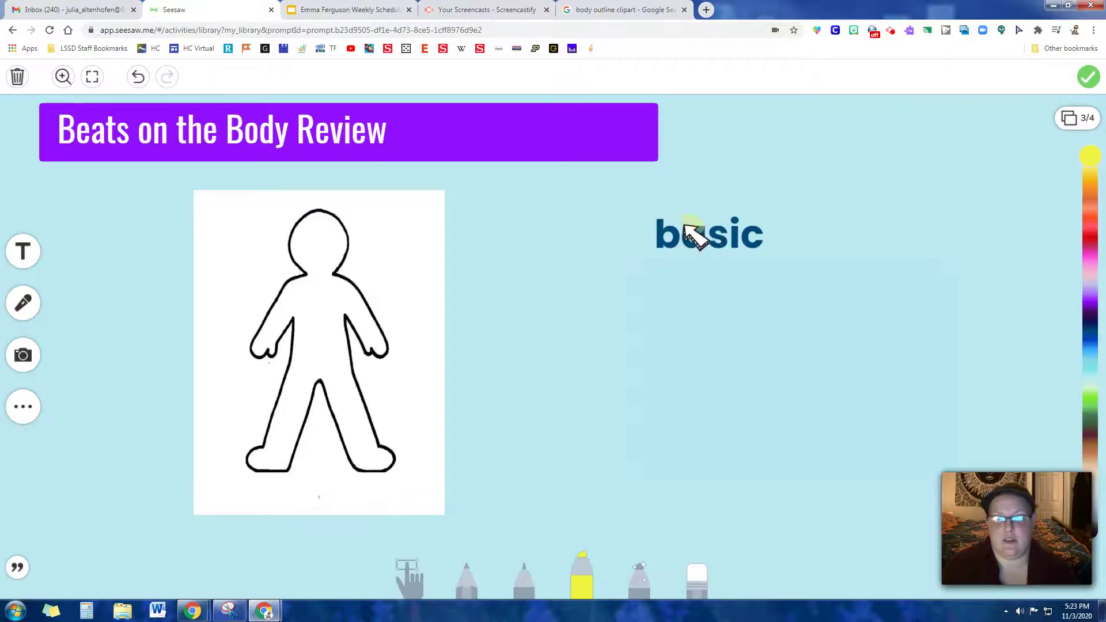
mouse_move(688, 227)
mouse_down()
mouse_move(702, 242)
mouse_move(736, 242)
mouse_up()
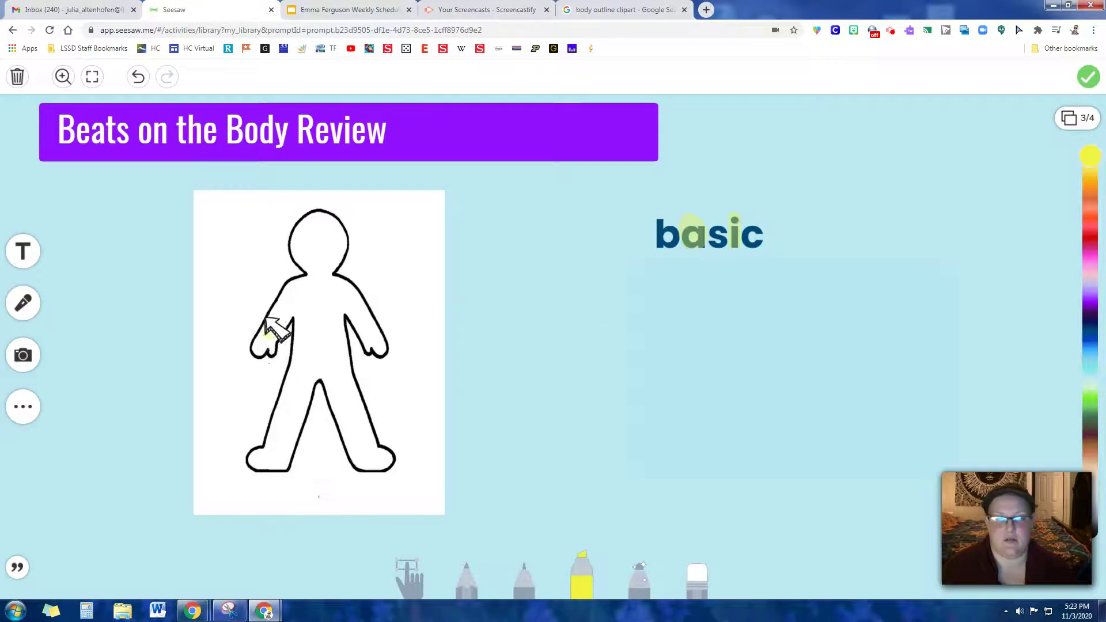
click(281, 309)
click(268, 336)
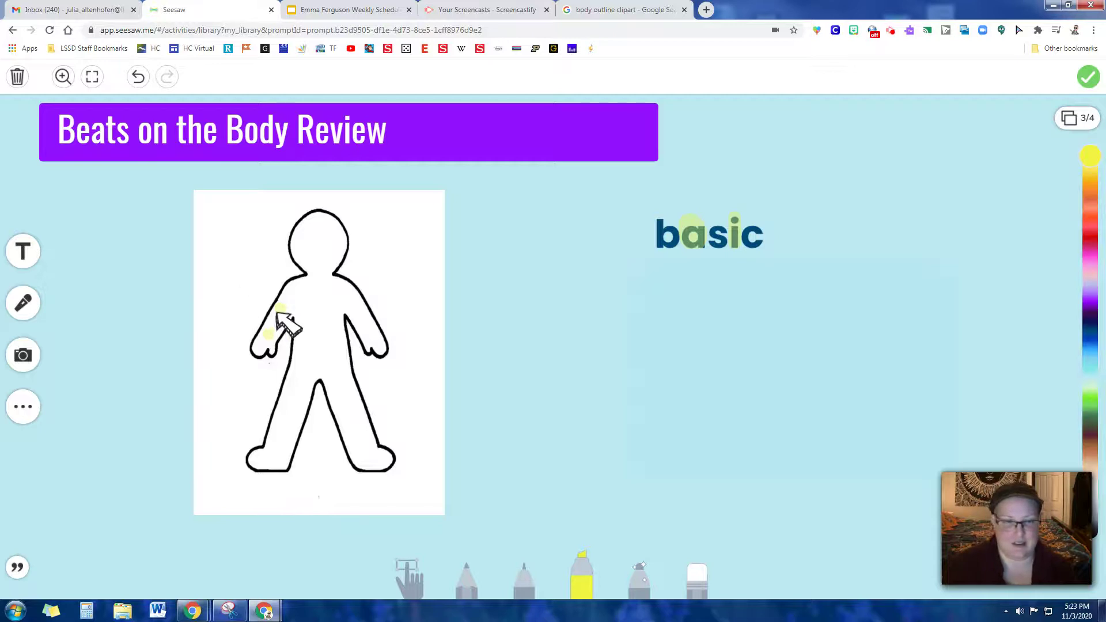
click(588, 579)
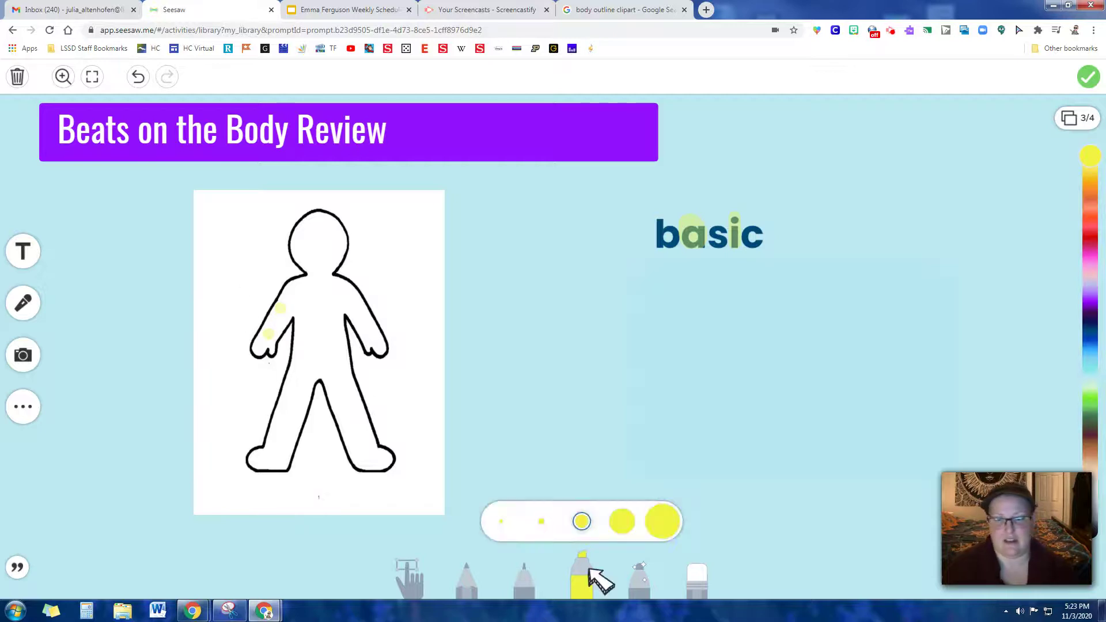
Move the cover box to uncover the word 'super'.
click(424, 584)
click(782, 351)
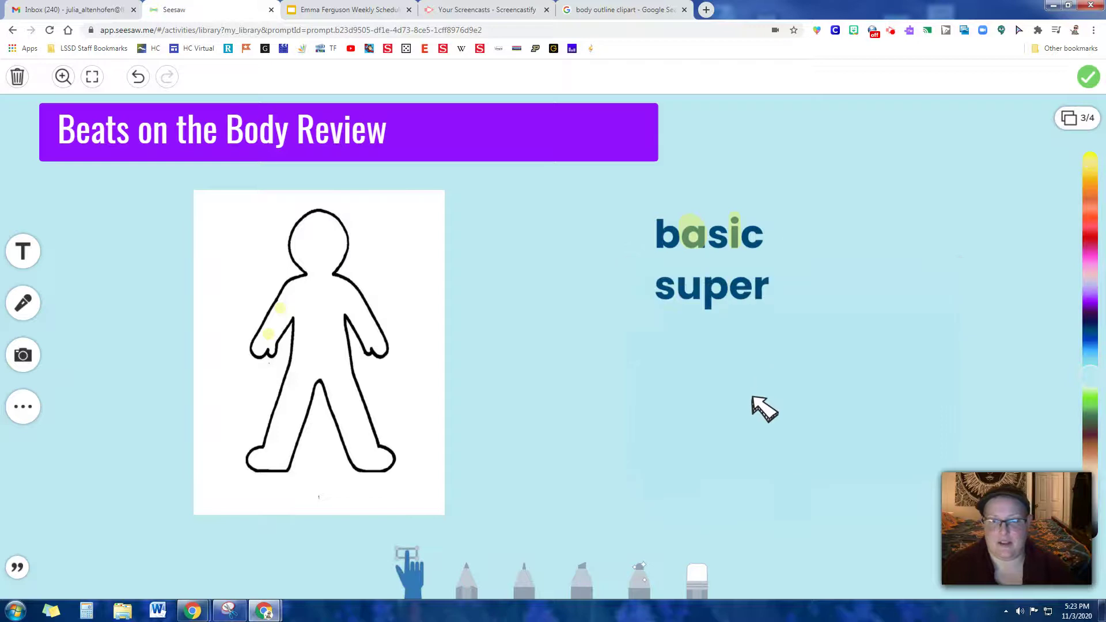
click(764, 409)
Mark the u and e in 'super' with orange highlighter dots.
click(585, 588)
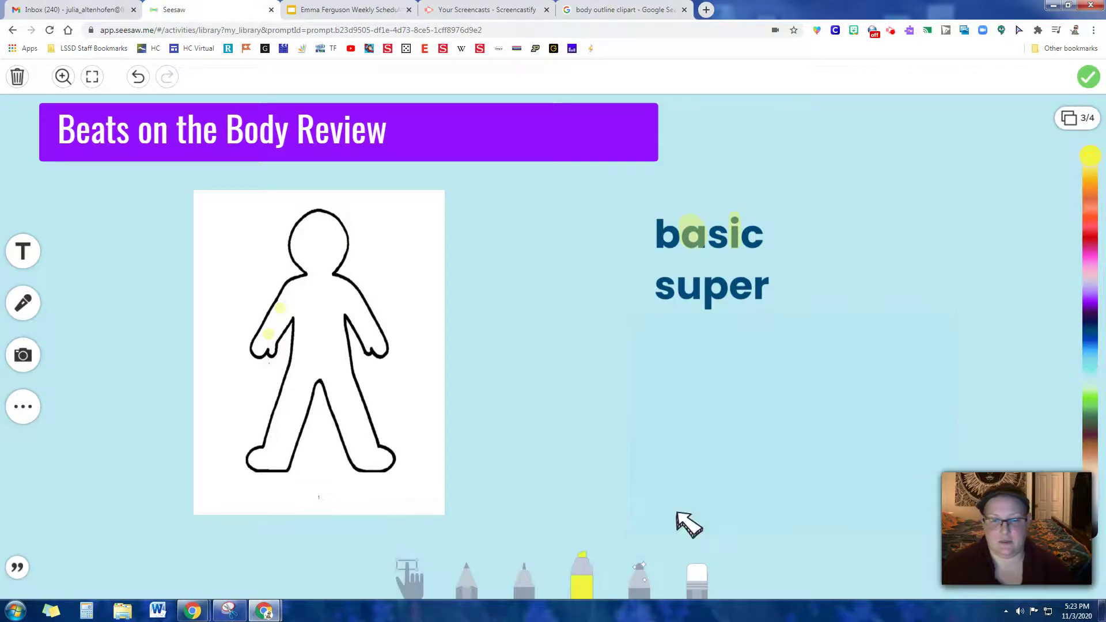
click(1090, 186)
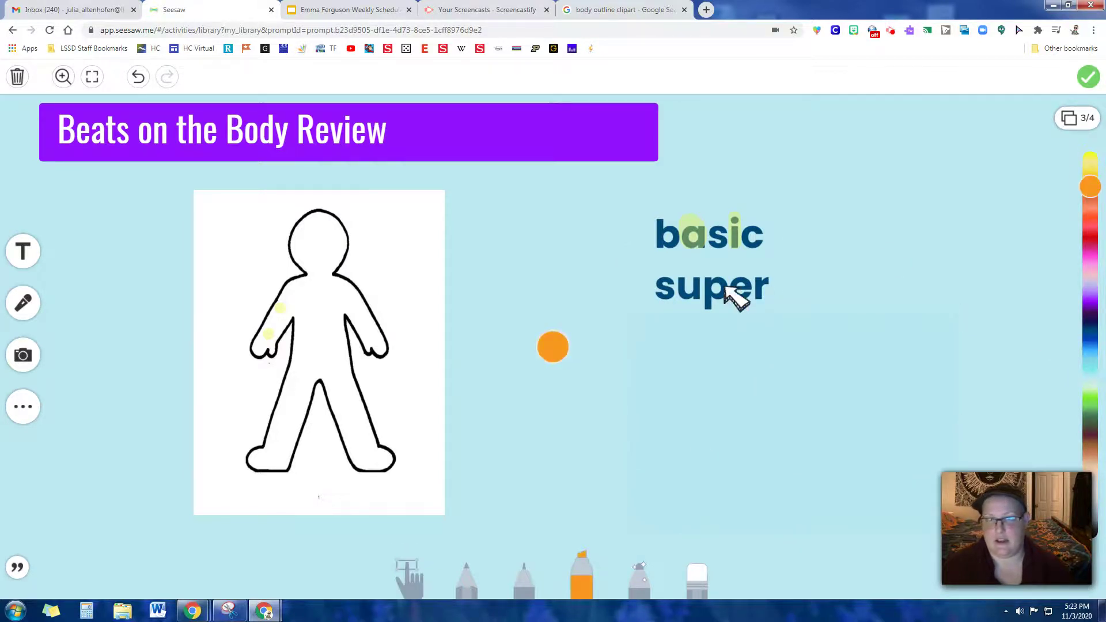
click(689, 287)
click(748, 293)
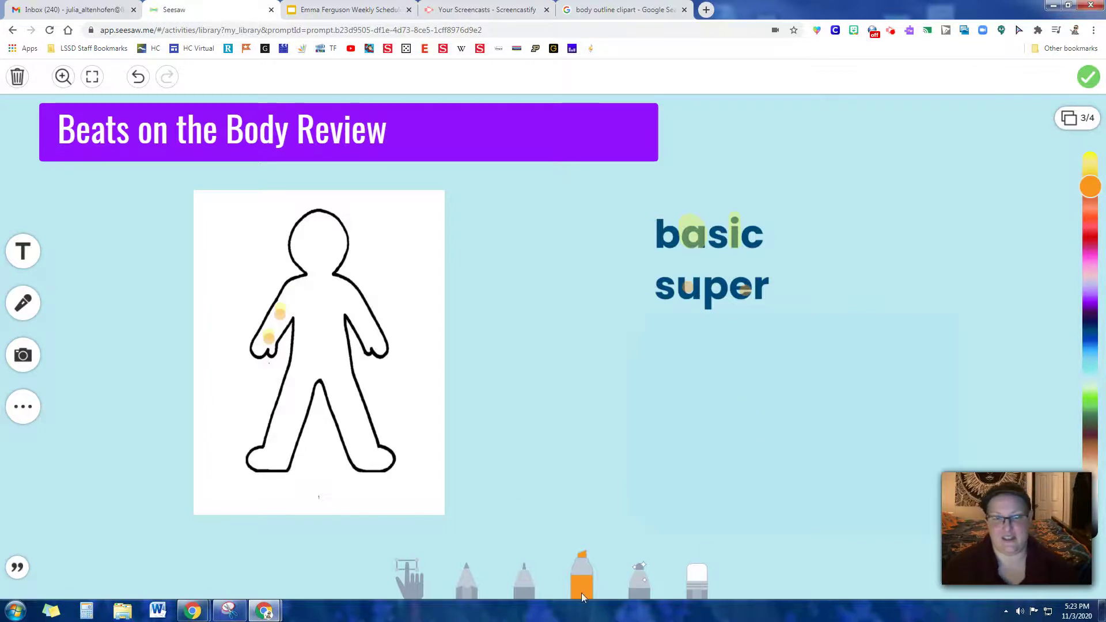
Uncover 'perhaps' and switch the highlighter colour to red.
click(408, 572)
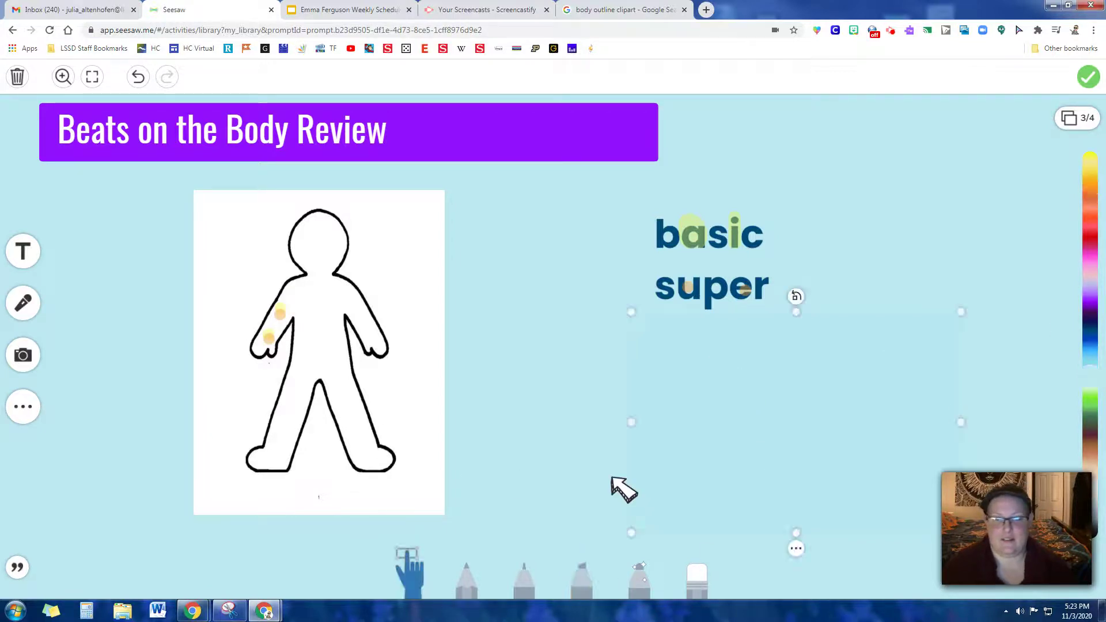
click(818, 452)
click(580, 579)
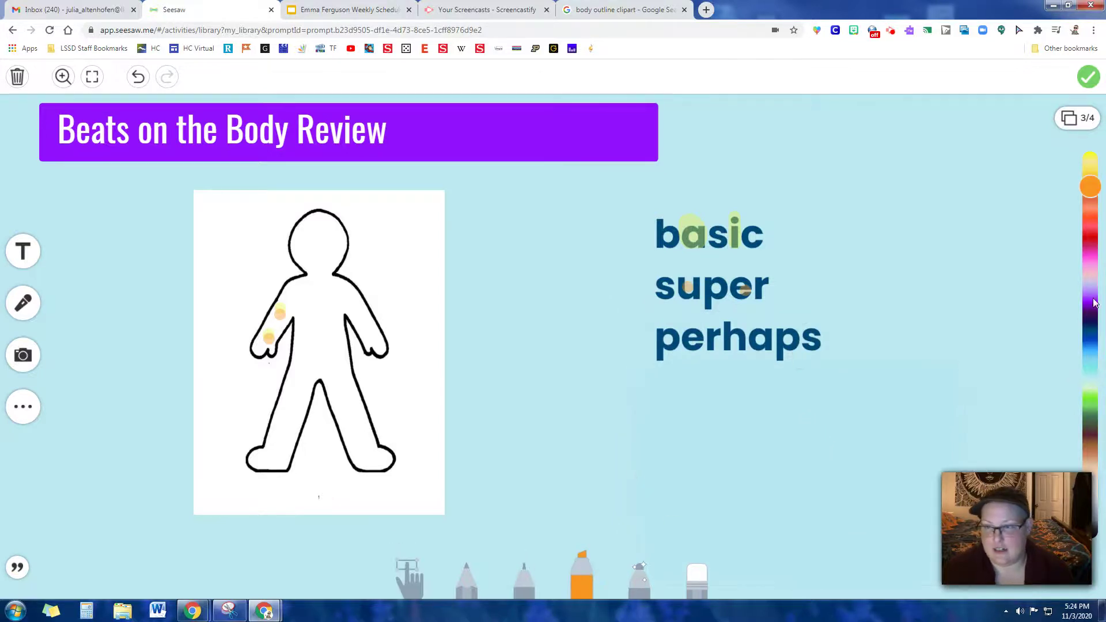
drag(1092, 188, 1095, 235)
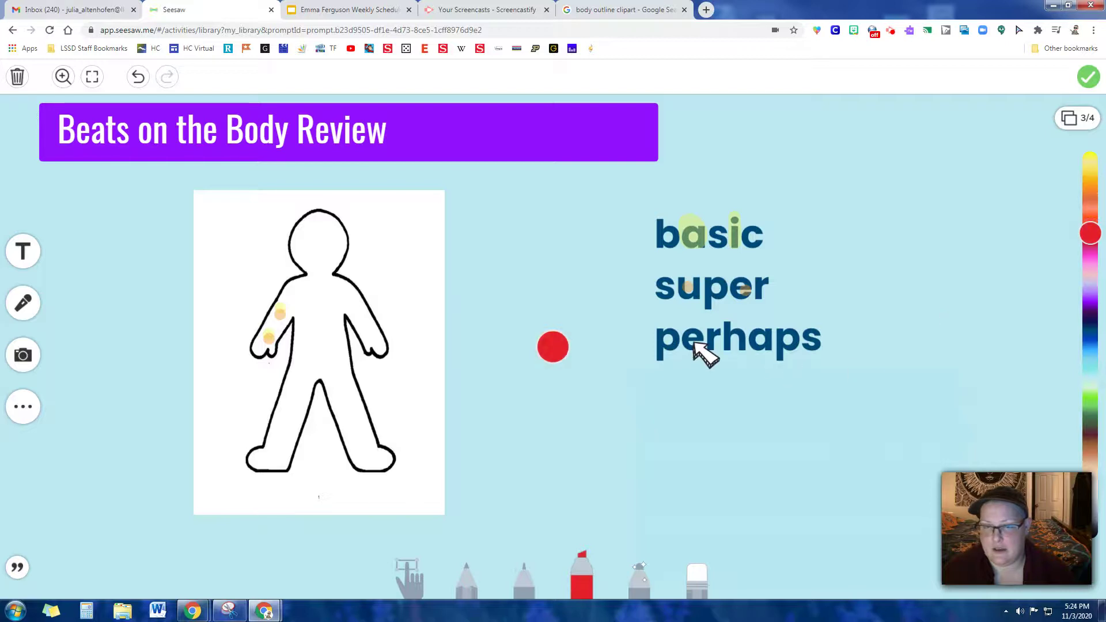
Dot the vowels of 'perhaps' and two arm beats in red, then uncover 'extras'.
drag(682, 343, 797, 356)
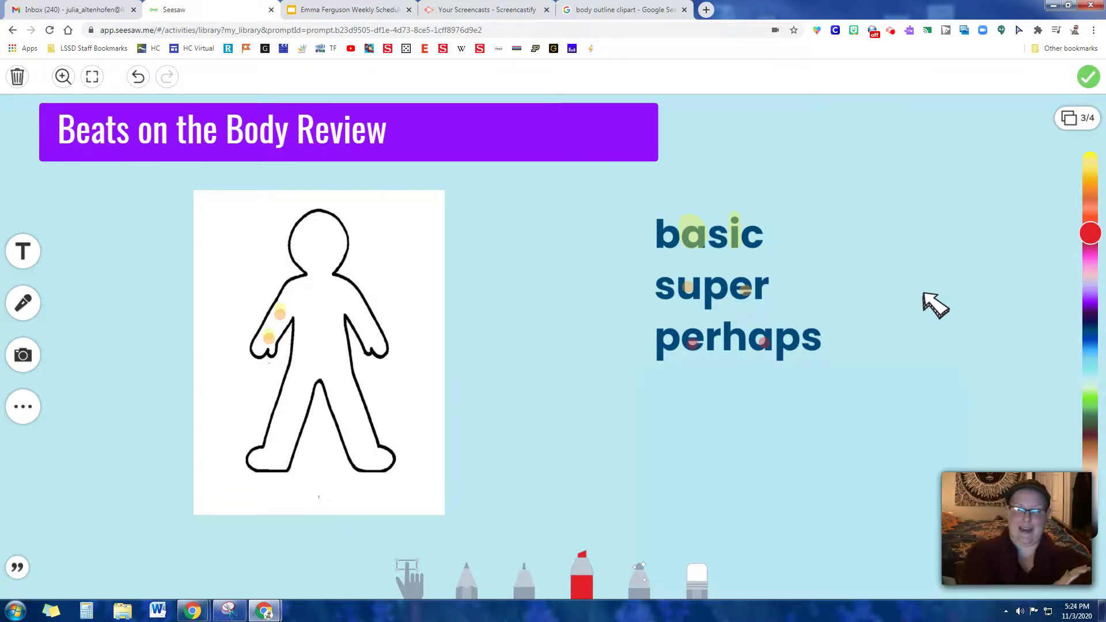
click(268, 337)
click(281, 310)
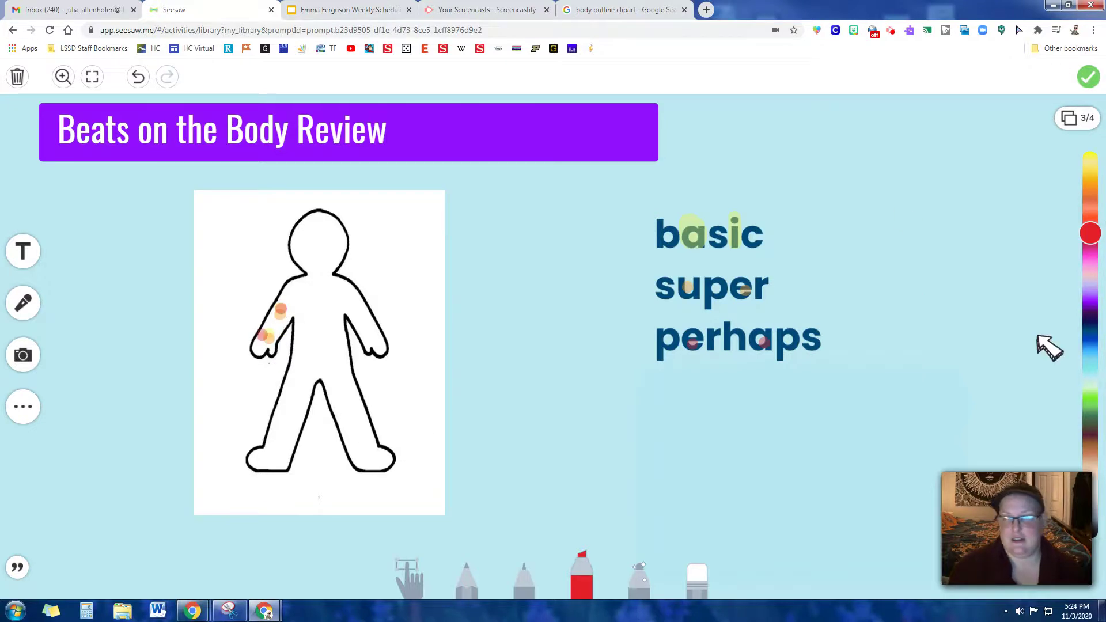
click(408, 575)
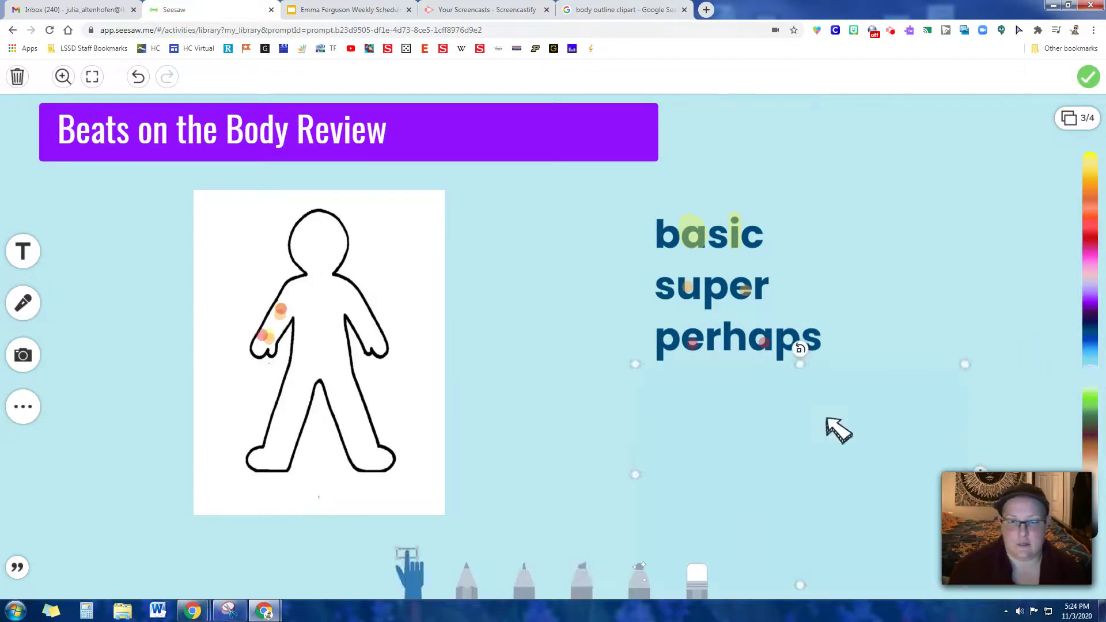
click(869, 454)
text(extras)
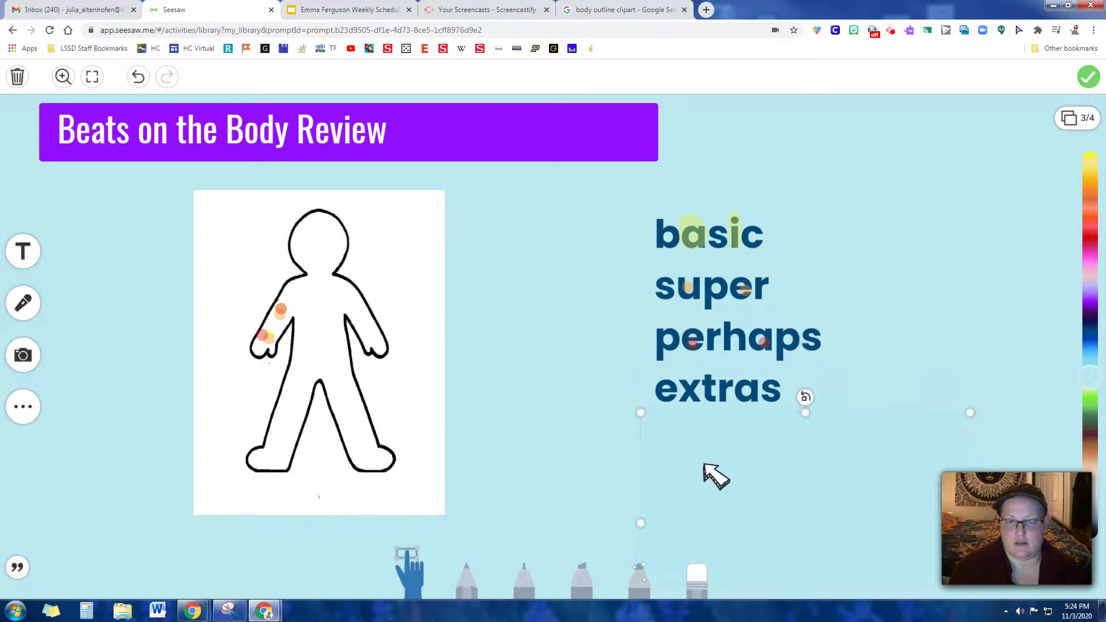
Switch the highlighter to lavender and dot the first e in 'extras'.
click(582, 580)
click(1087, 241)
click(1089, 282)
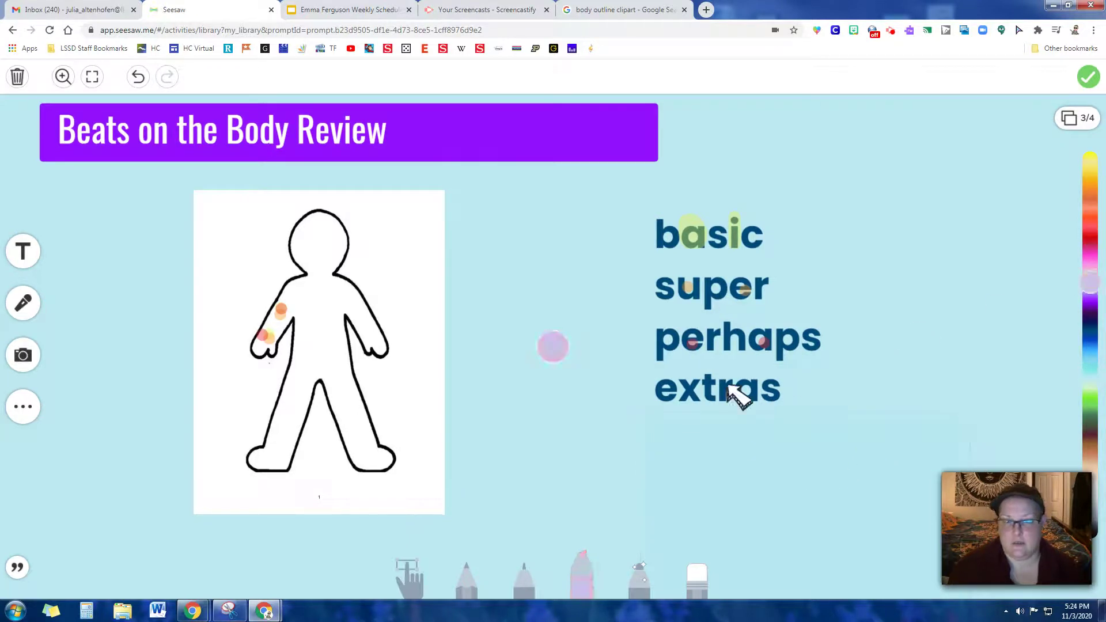
click(669, 390)
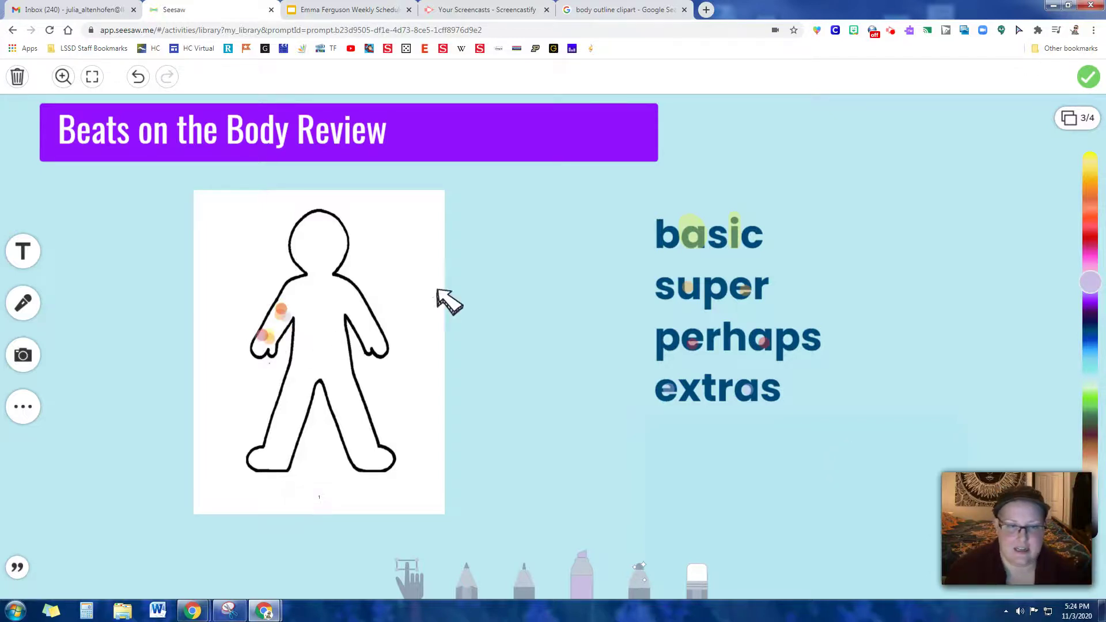
Push the green cover below 'elementary' to uncover it.
click(410, 590)
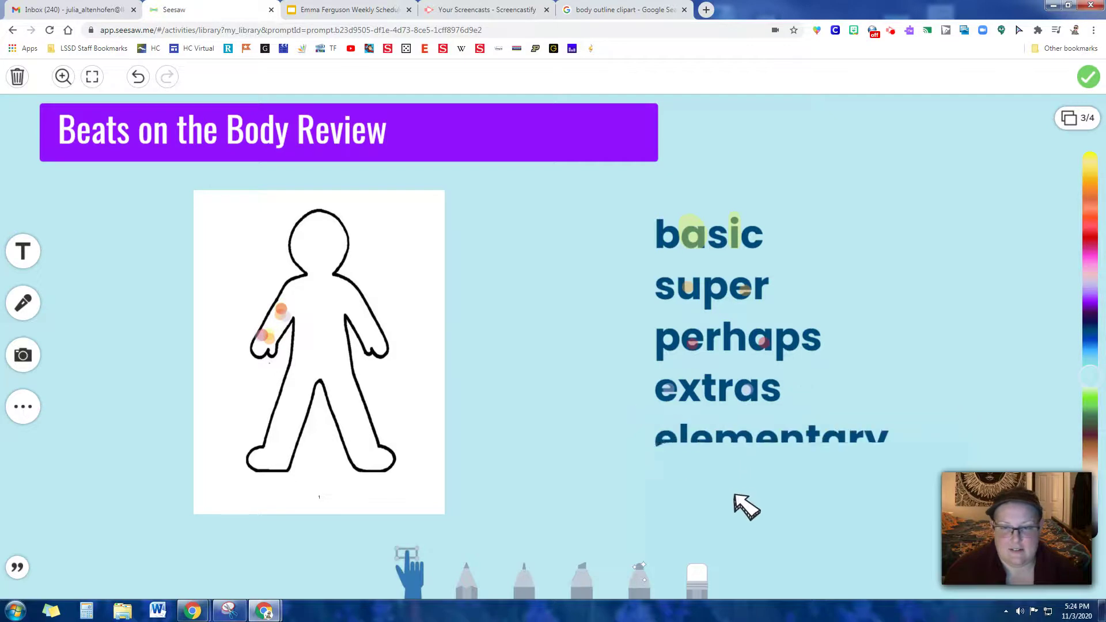
click(805, 442)
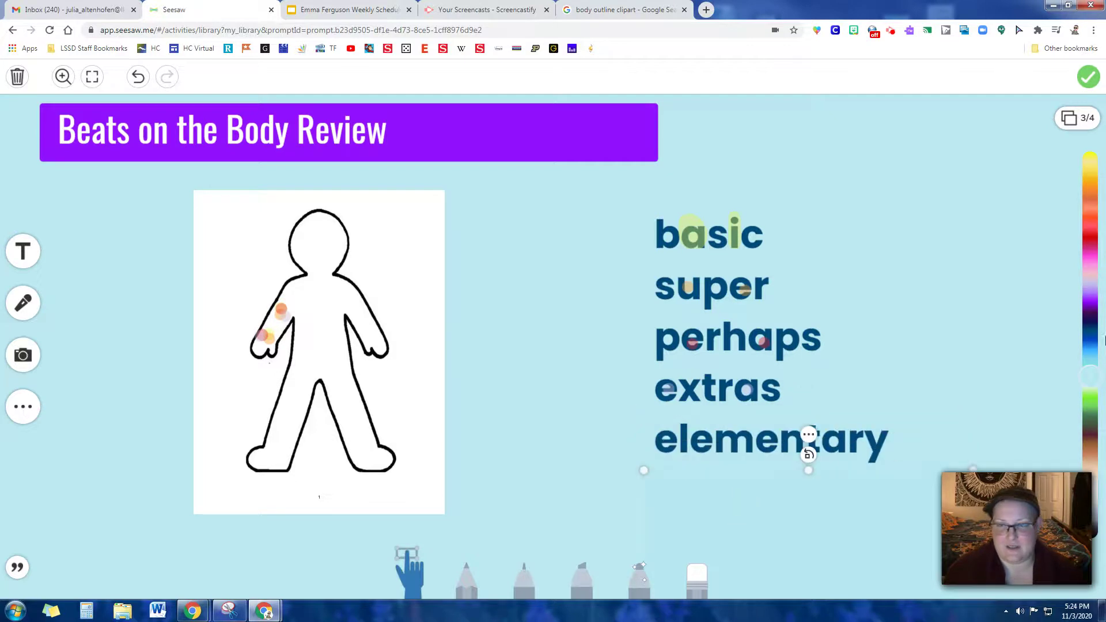
click(1091, 387)
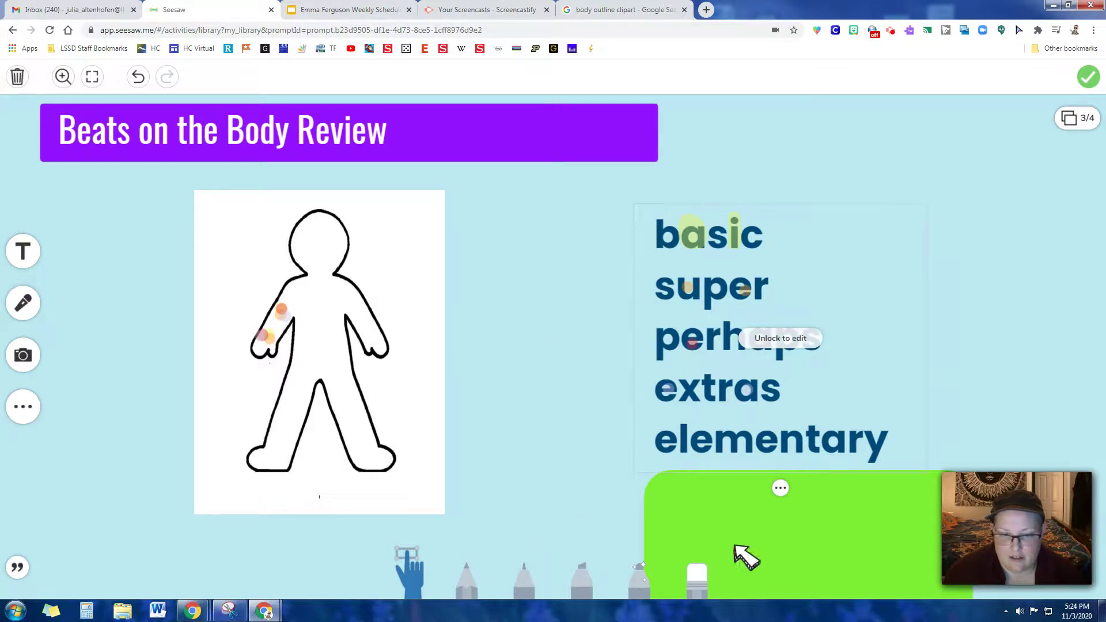
Switch the highlighter to green and dot the a in 'elementary'.
click(596, 574)
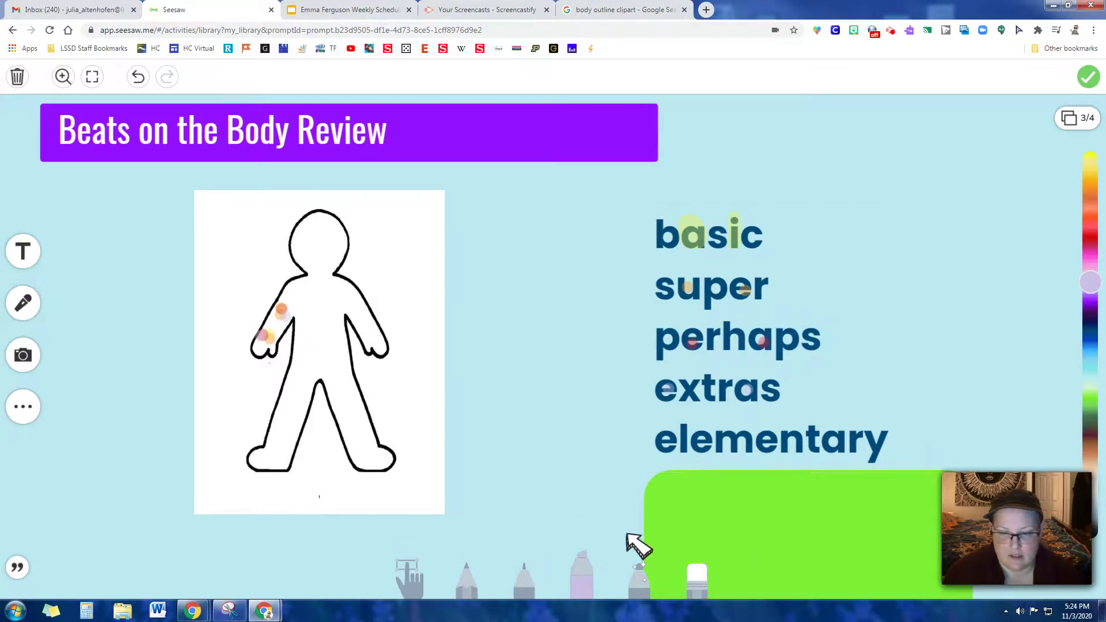
click(1088, 403)
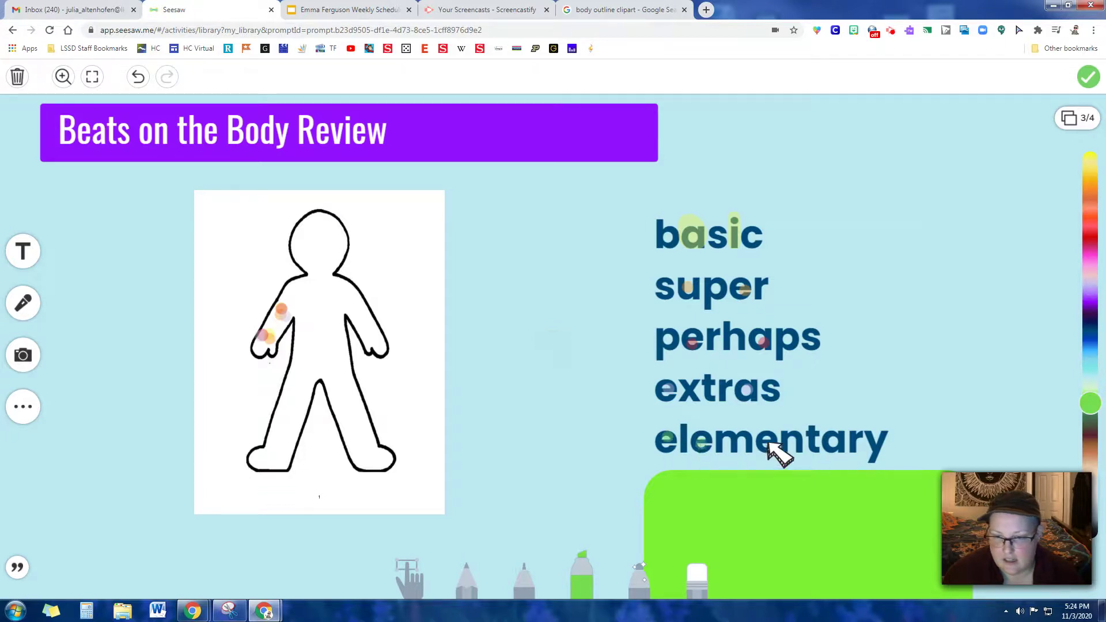
click(834, 445)
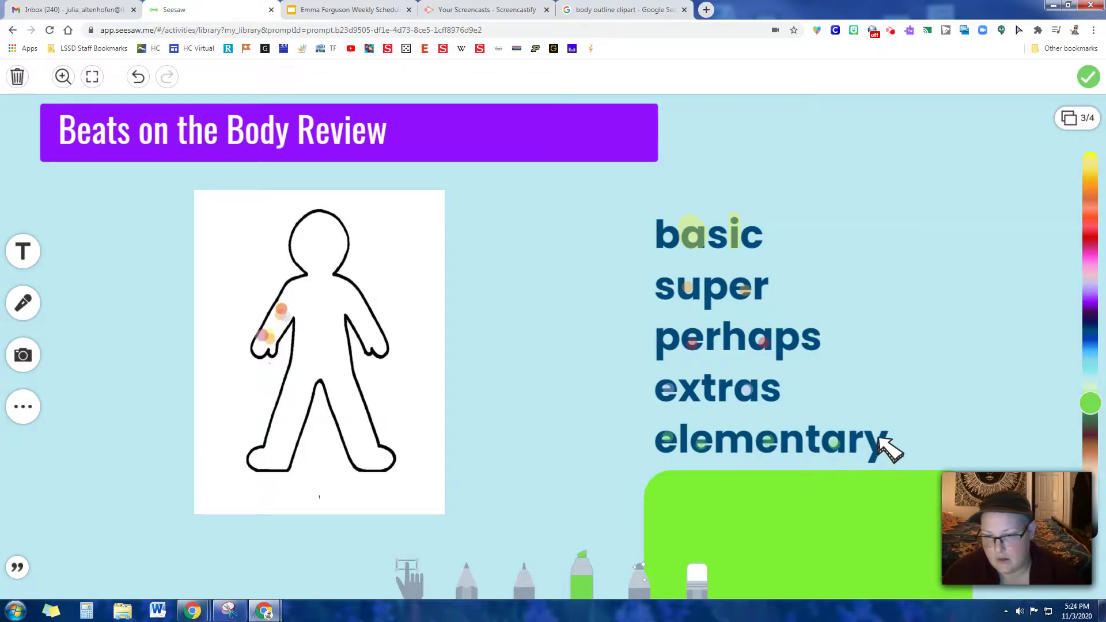